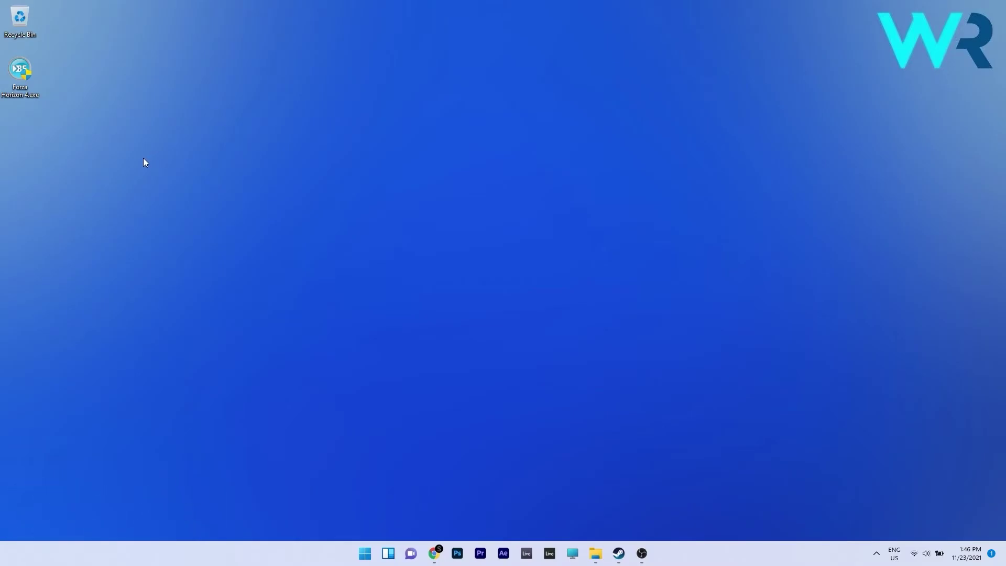
Step: Enable 'Run this program as an administrator' in Forza Horizon 4.exe's Compatibility properties and apply it
right_click(31, 78)
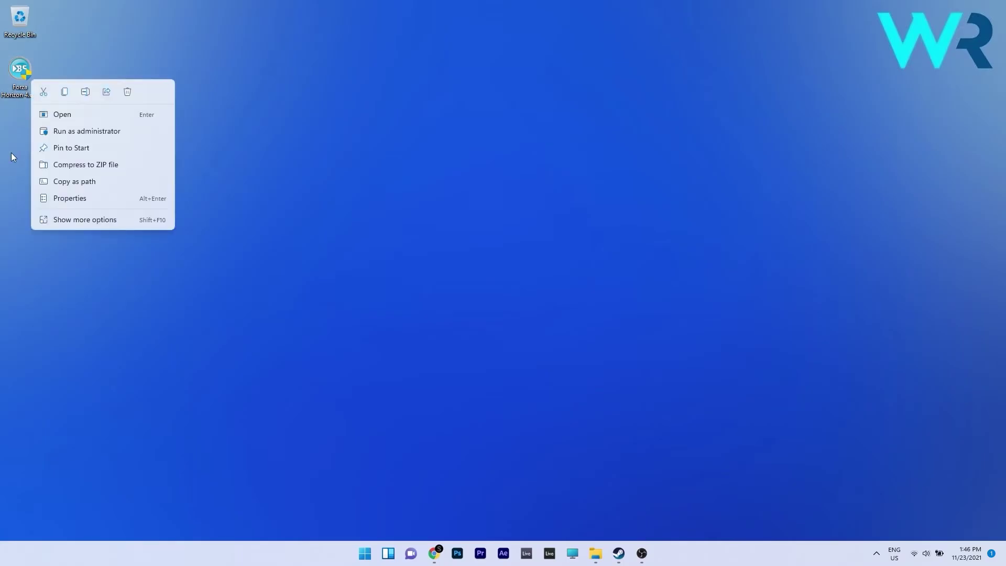
left_click(73, 198)
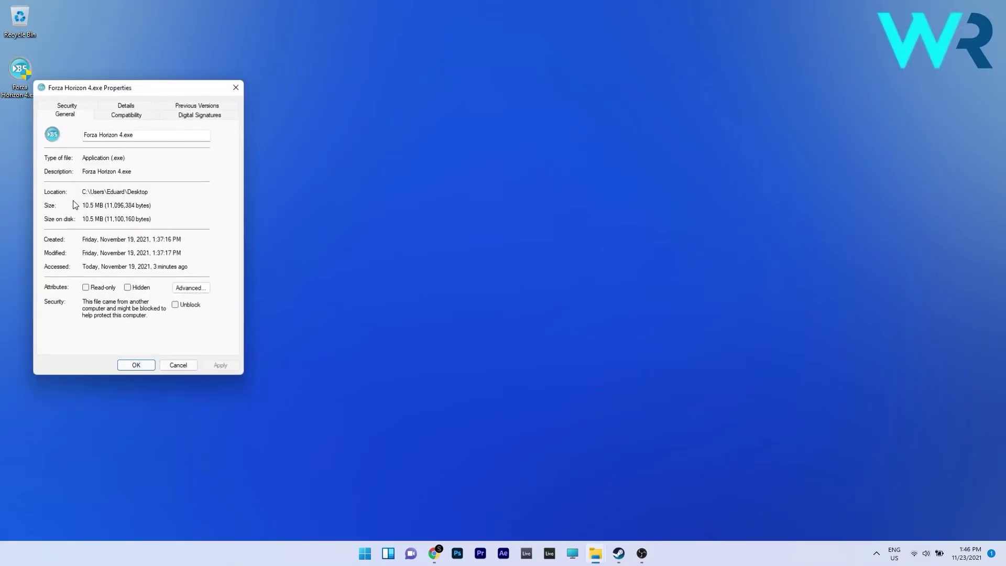
left_click_drag(124, 94, 322, 95)
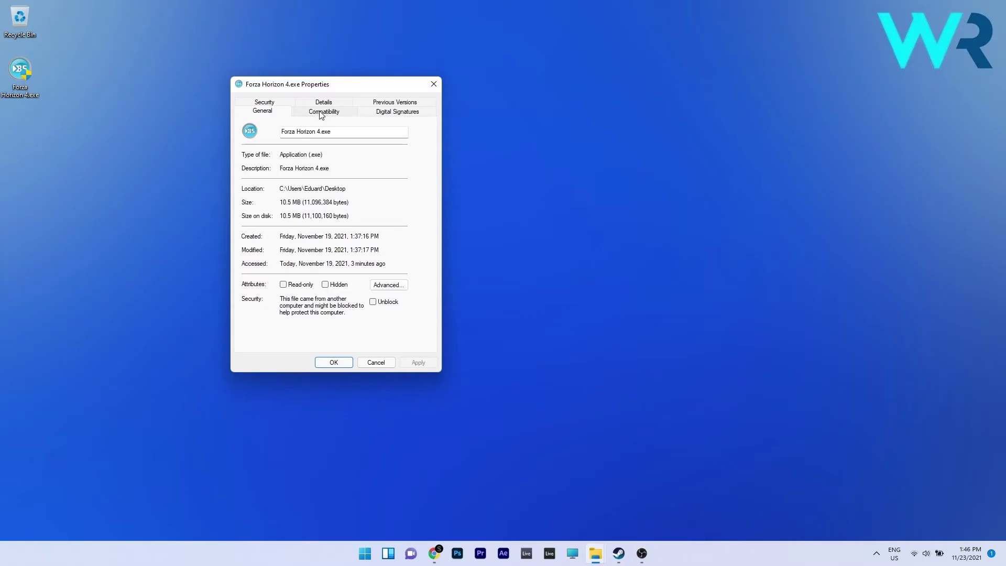
left_click(322, 115)
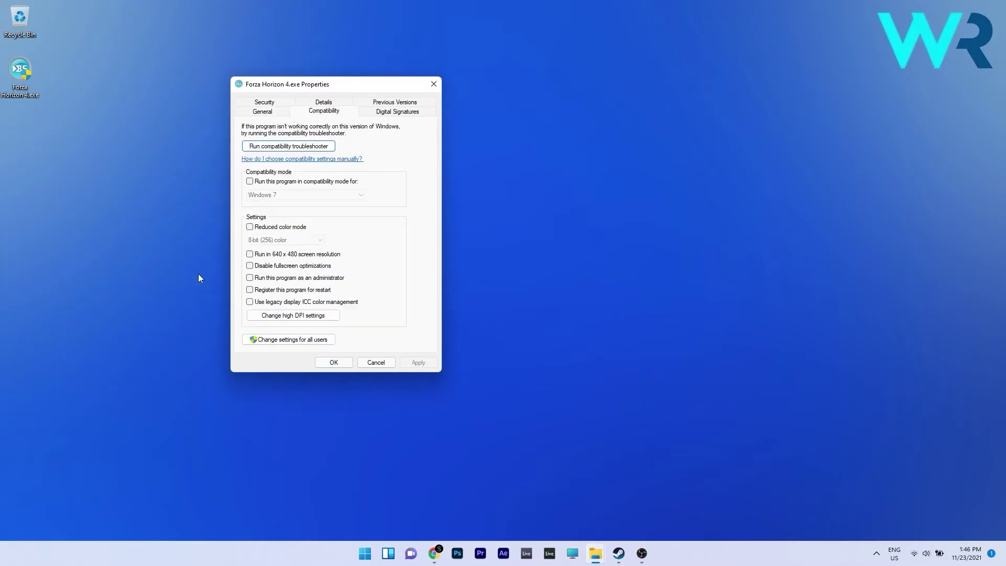
left_click(250, 279)
left_click(418, 362)
left_click(332, 362)
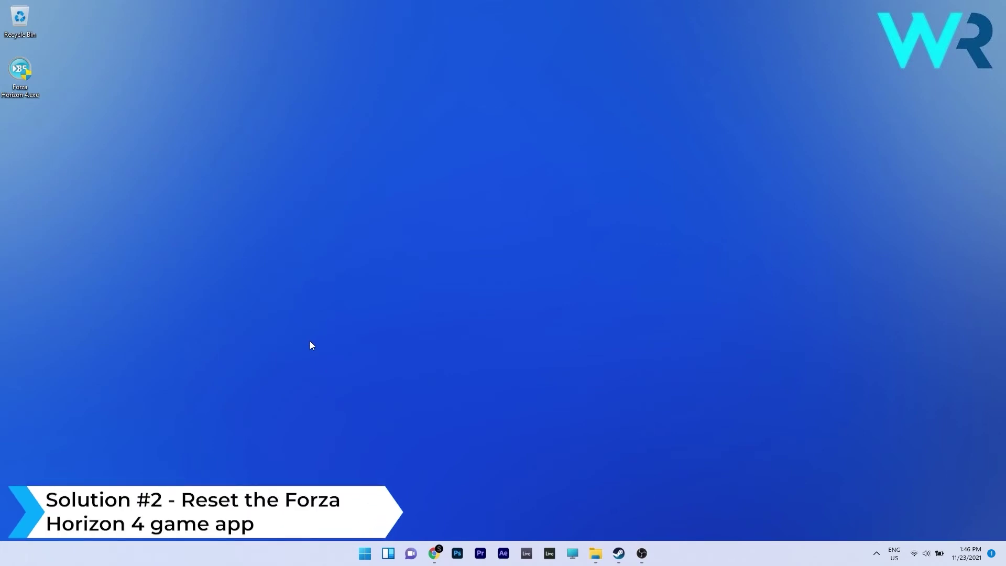
Step: Open the Apps & features installed apps list in Windows Settings
left_click(363, 553)
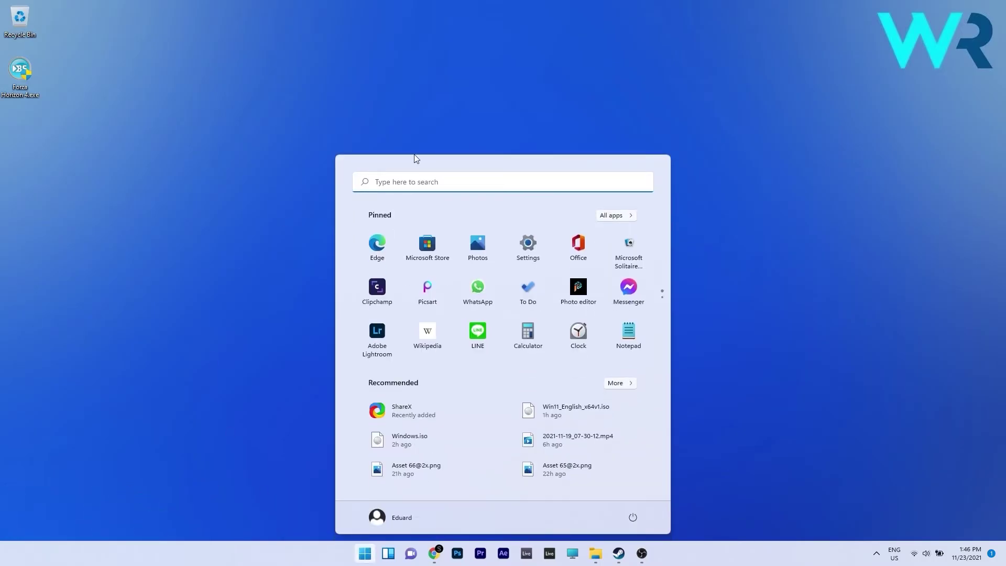
left_click(527, 244)
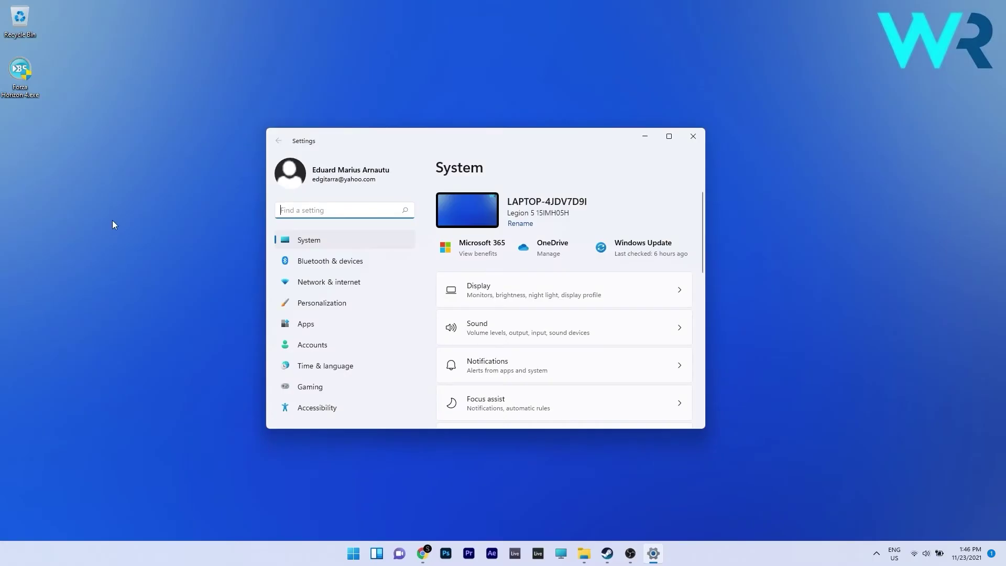
left_click(310, 325)
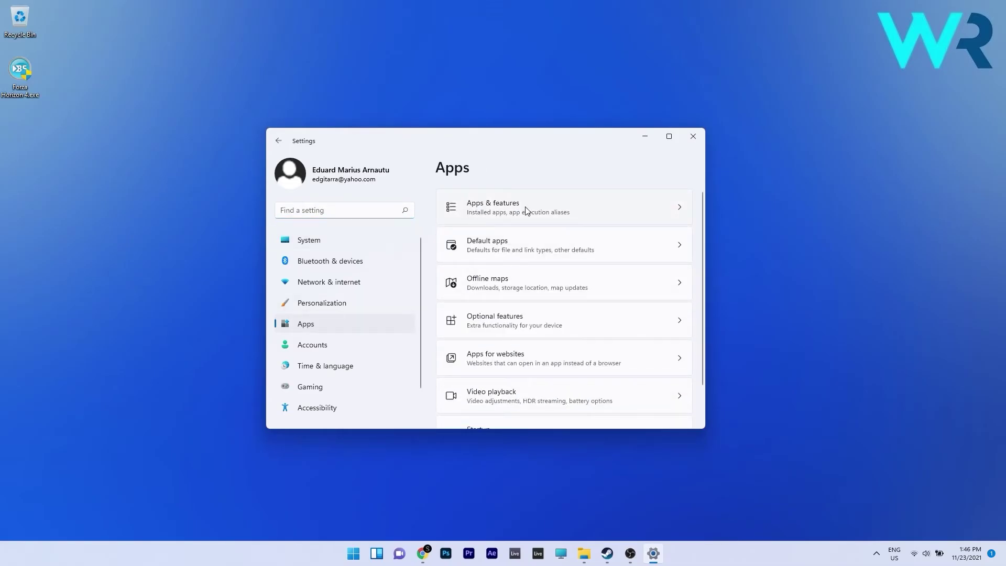
left_click(680, 206)
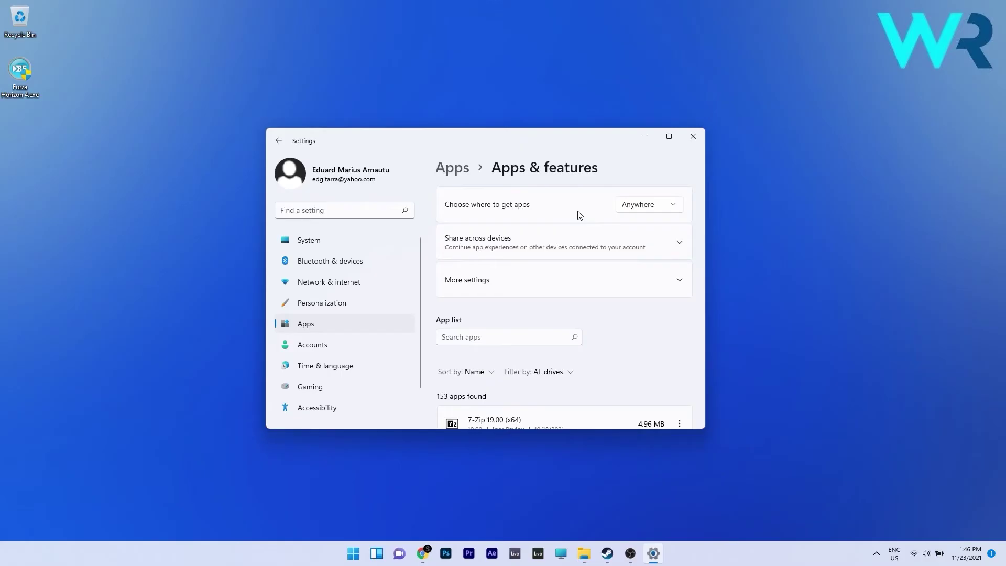
scroll(578, 215, "down", 5)
scroll(578, 215, "down", 3)
scroll(578, 214, "down", 3)
scroll(579, 215, "down", 3)
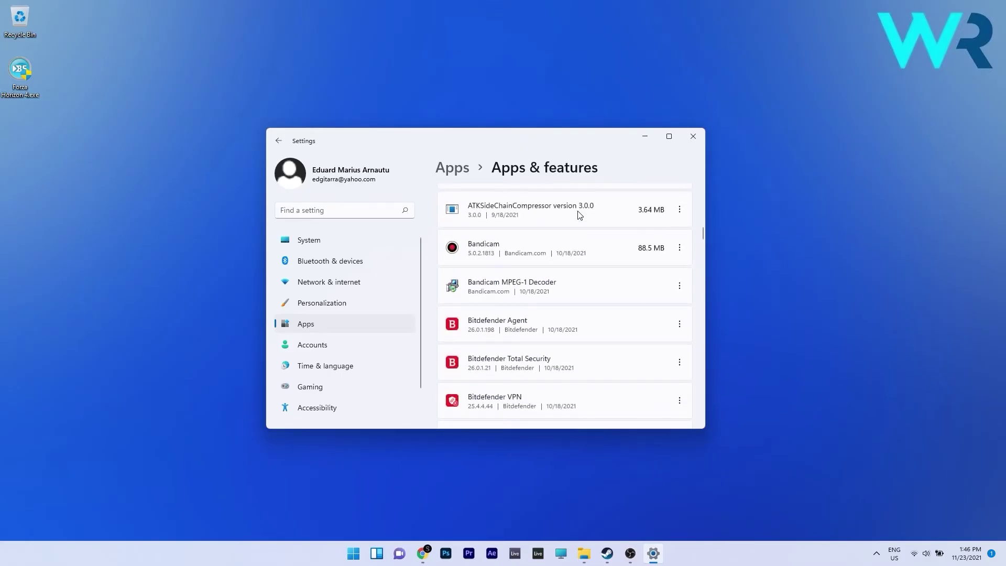
scroll(578, 215, "down", 3)
scroll(579, 216, "down", 2)
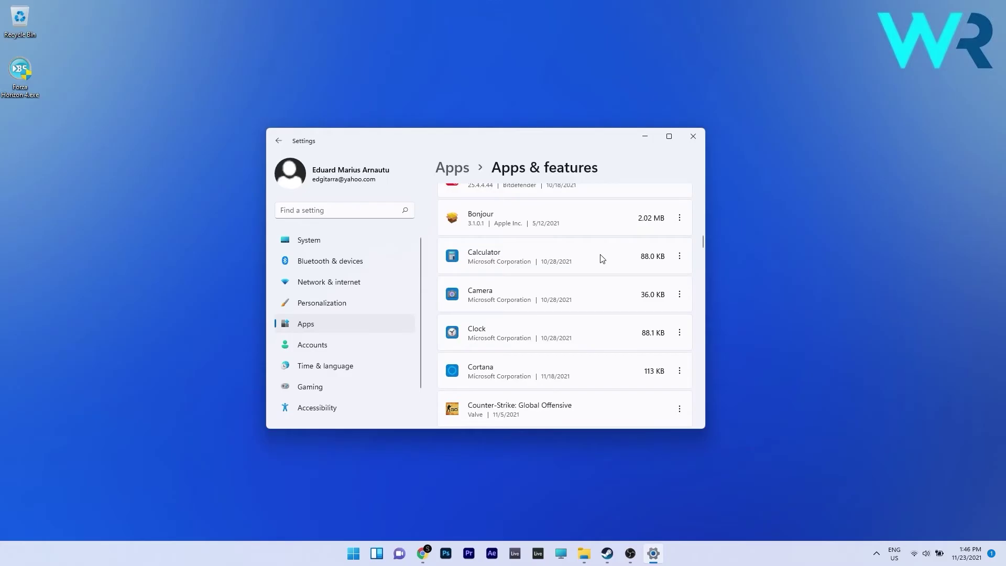
Step: Reset the Calculator app from its Advanced options, then close Settings
left_click(680, 258)
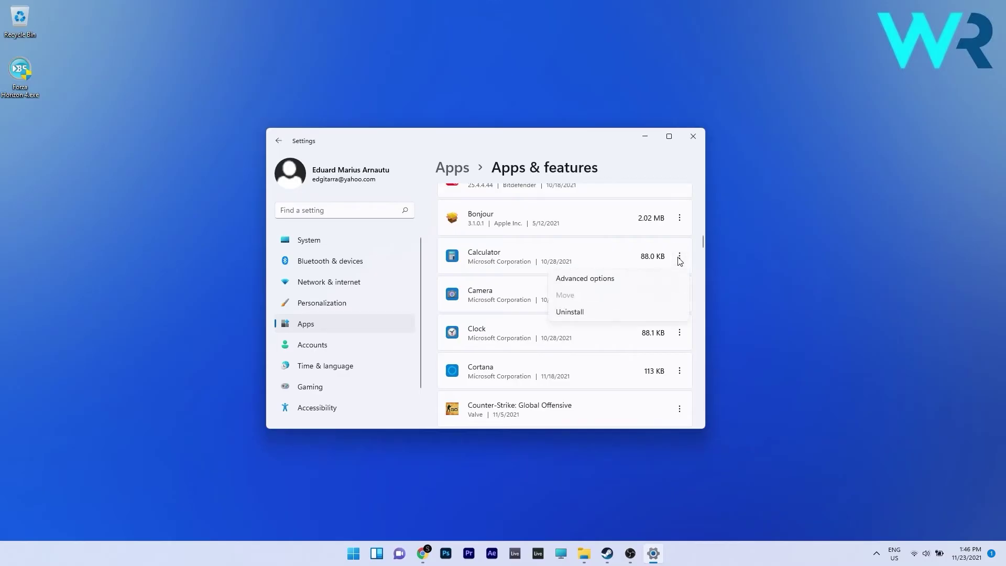
left_click(589, 282)
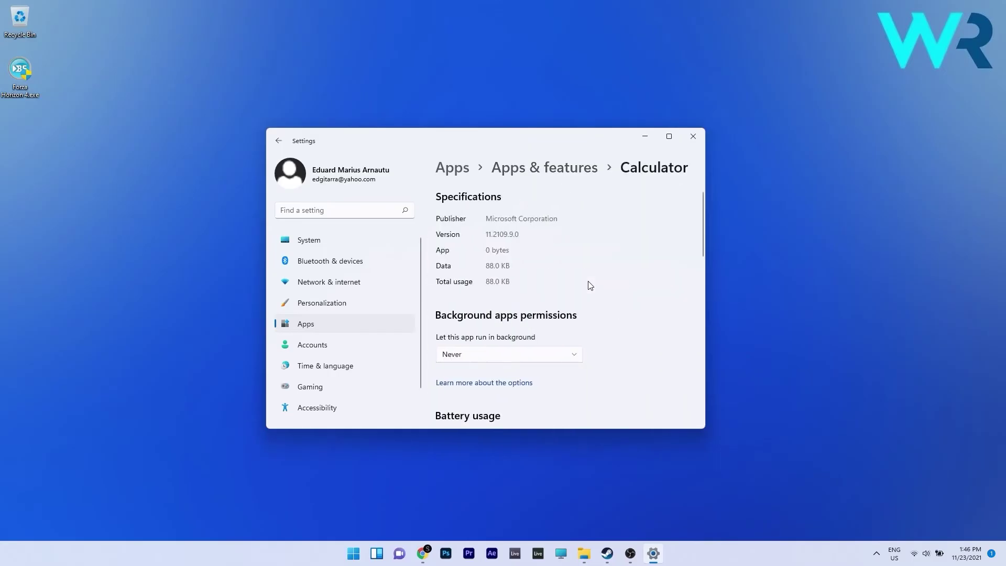
scroll(589, 285, "down", 4)
scroll(589, 285, "down", 3)
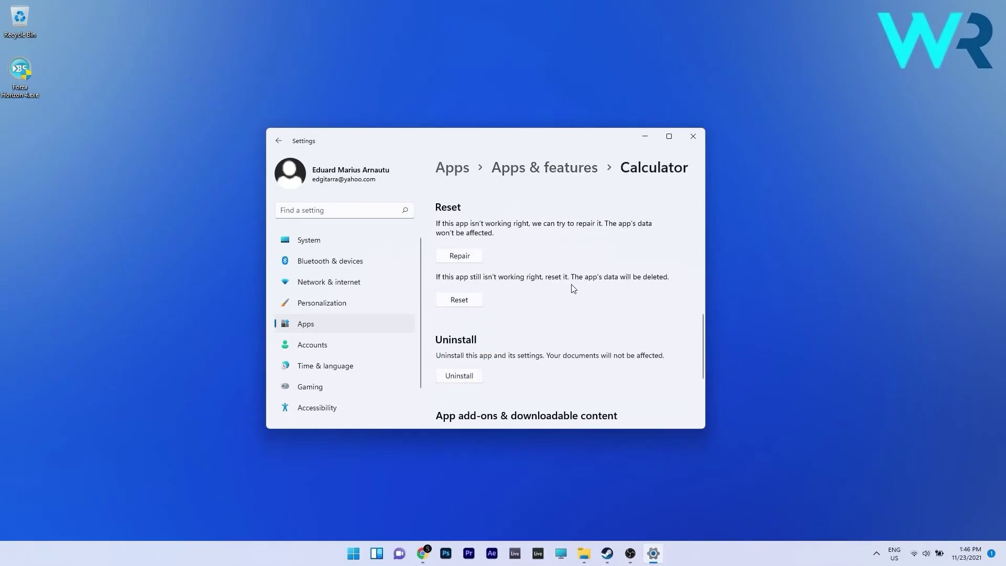
left_click(456, 300)
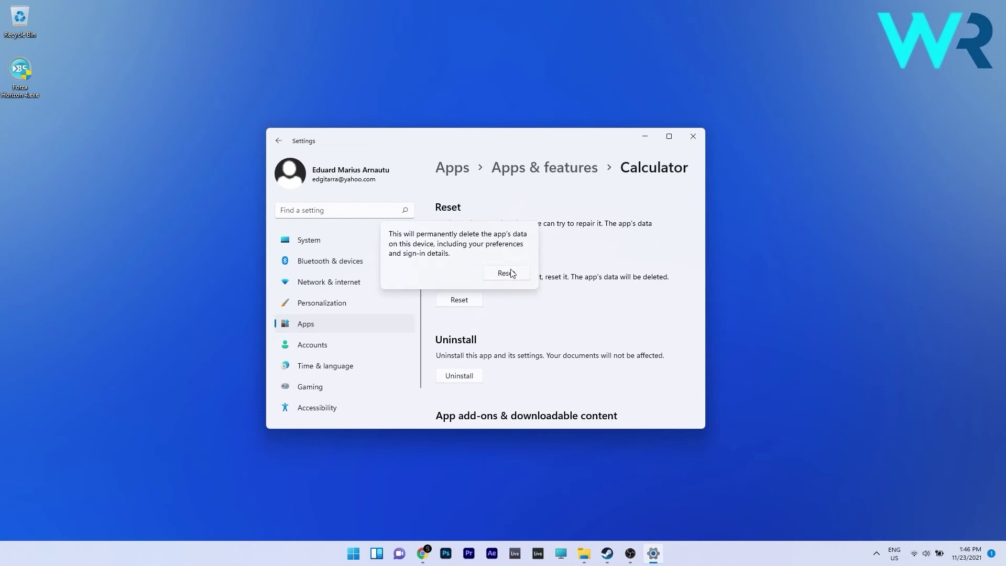
left_click(692, 136)
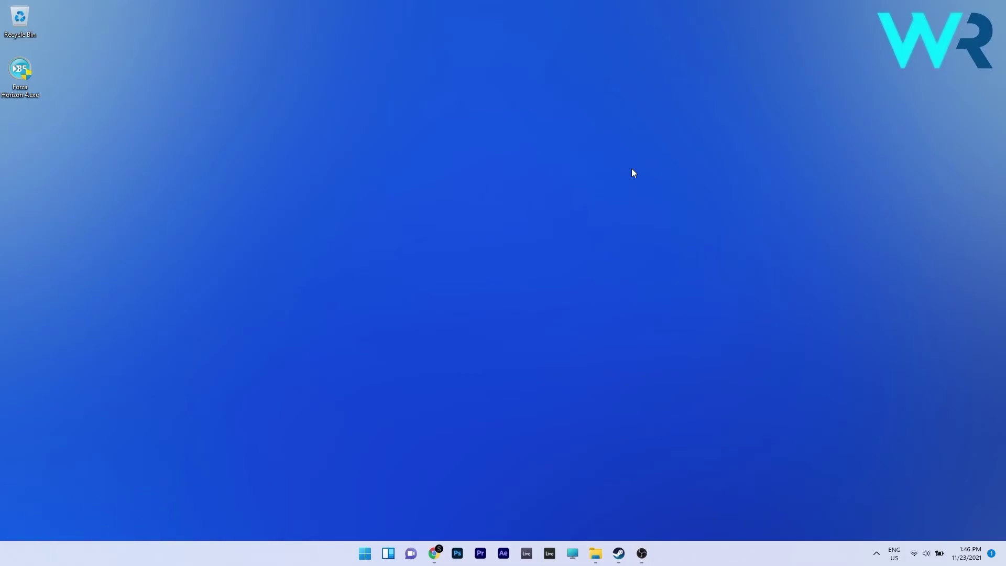
Step: Show the Local Files page of PUBG: BATTLEGROUNDS' properties in the Steam library
left_click(619, 552)
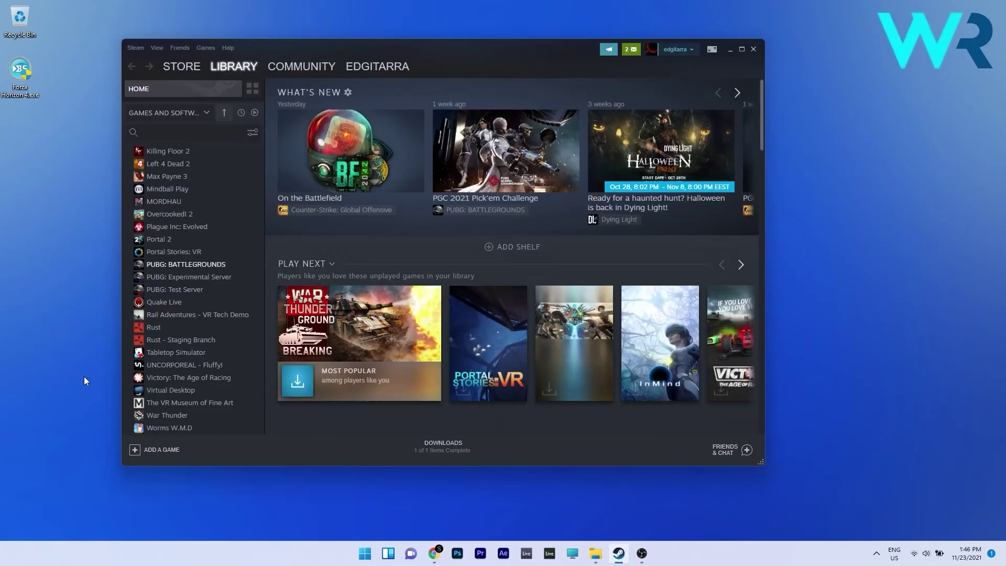
right_click(177, 262)
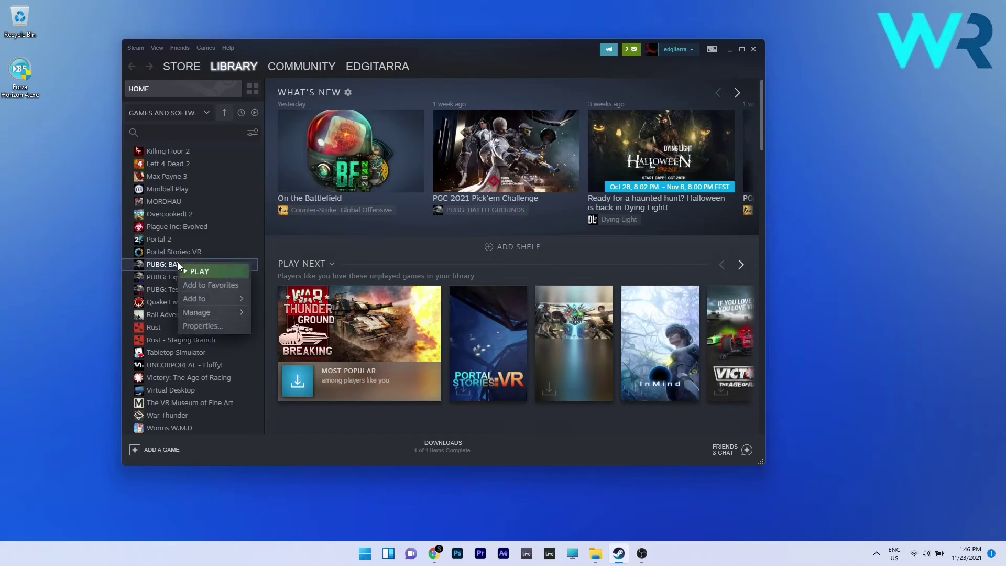
left_click(203, 328)
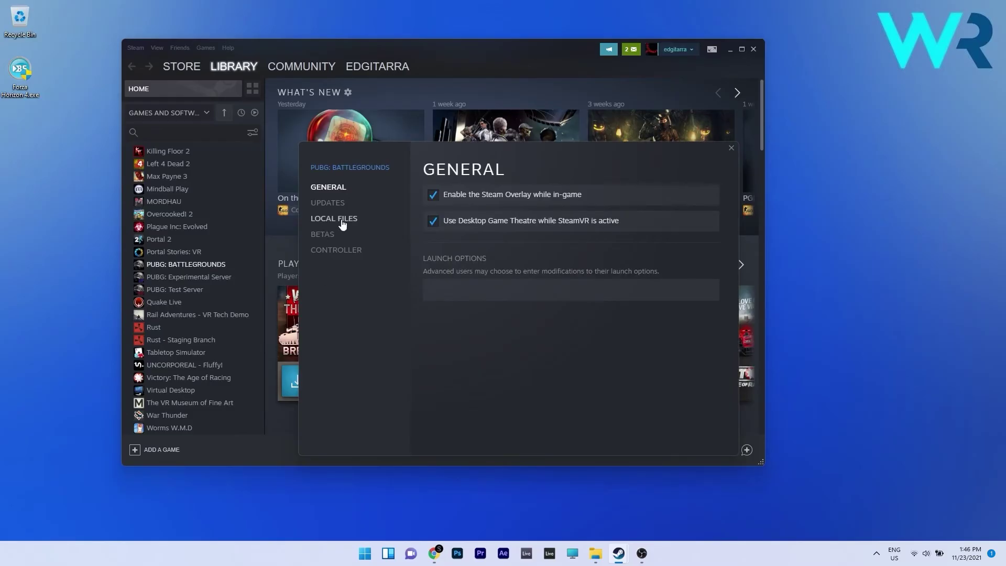
left_click(343, 224)
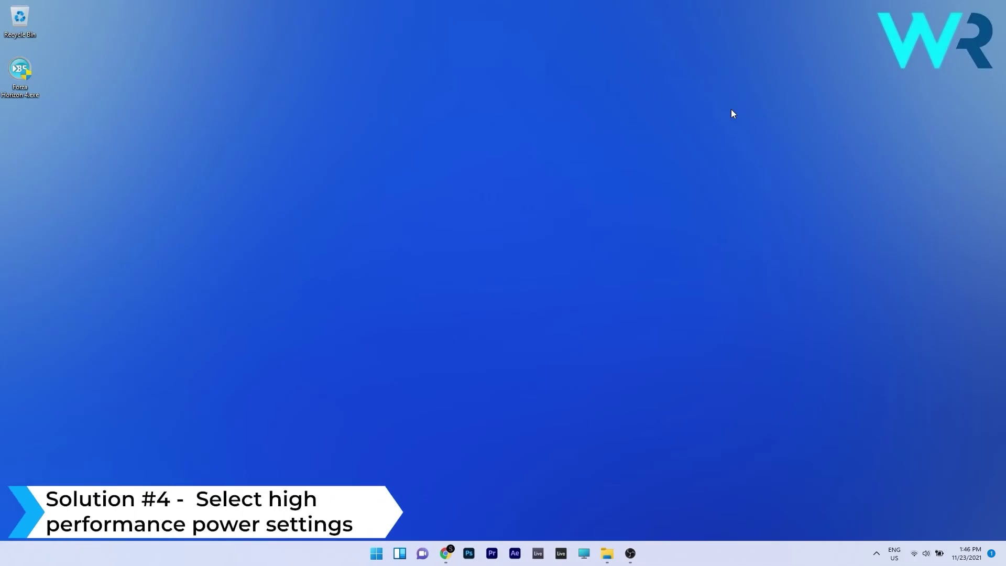
Step: Set Power & battery's power mode to Best performance, then close Settings
left_click(369, 555)
left_click(528, 247)
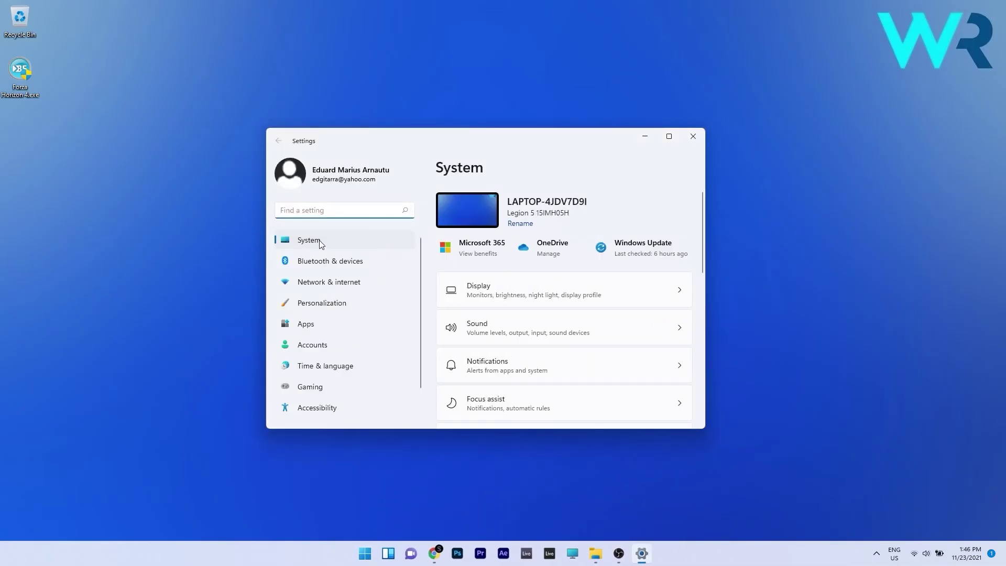
scroll(589, 321, "down", 1)
scroll(589, 321, "down", 1)
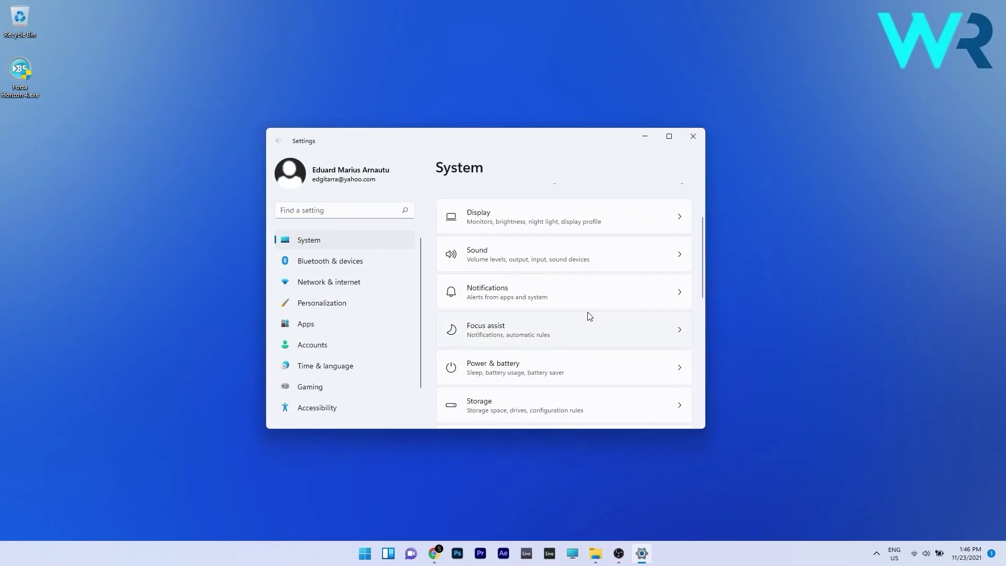
scroll(589, 314, "down", 2)
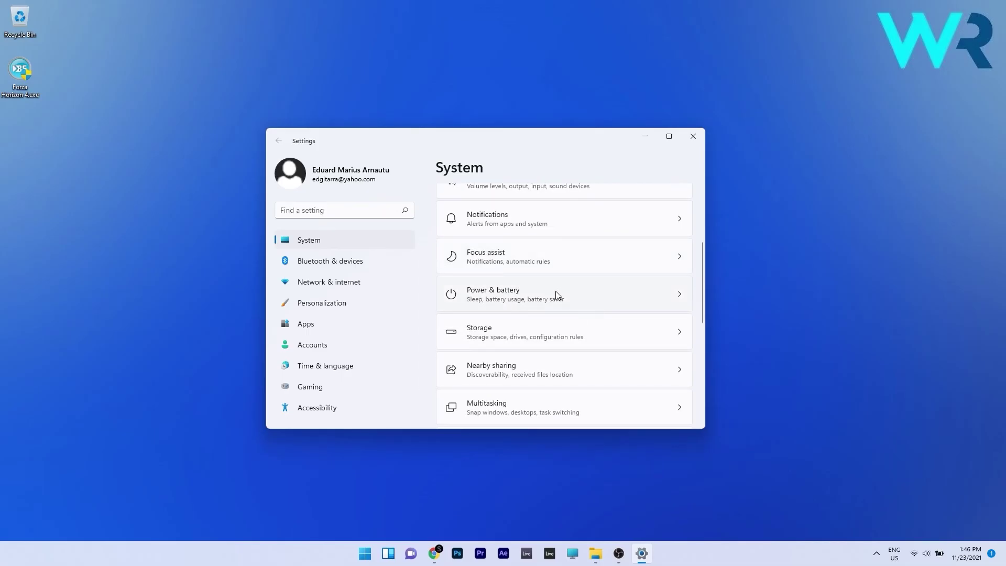
left_click(681, 296)
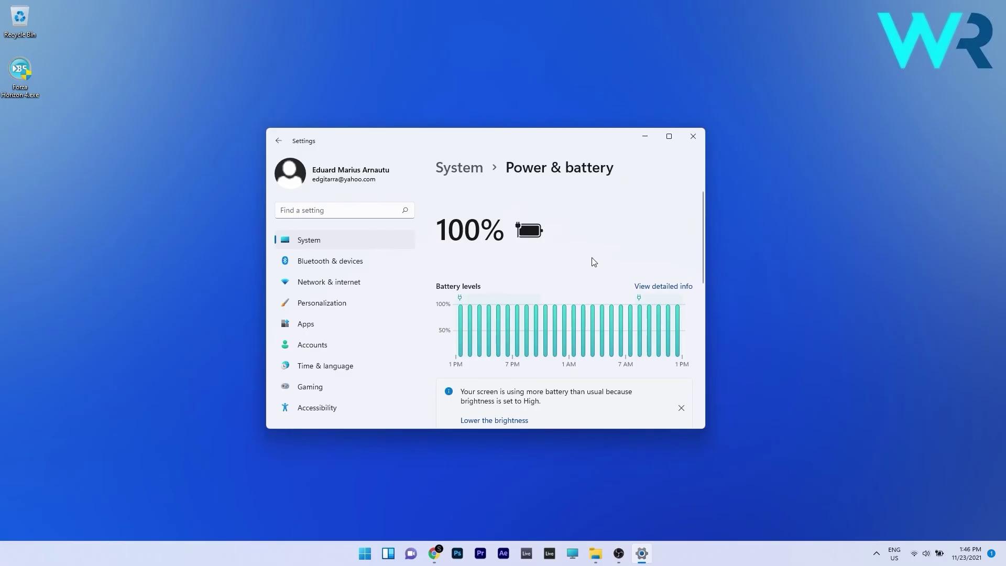
scroll(593, 261, "down", 1)
scroll(593, 262, "down", 1)
scroll(592, 261, "down", 1)
scroll(592, 261, "down", 1)
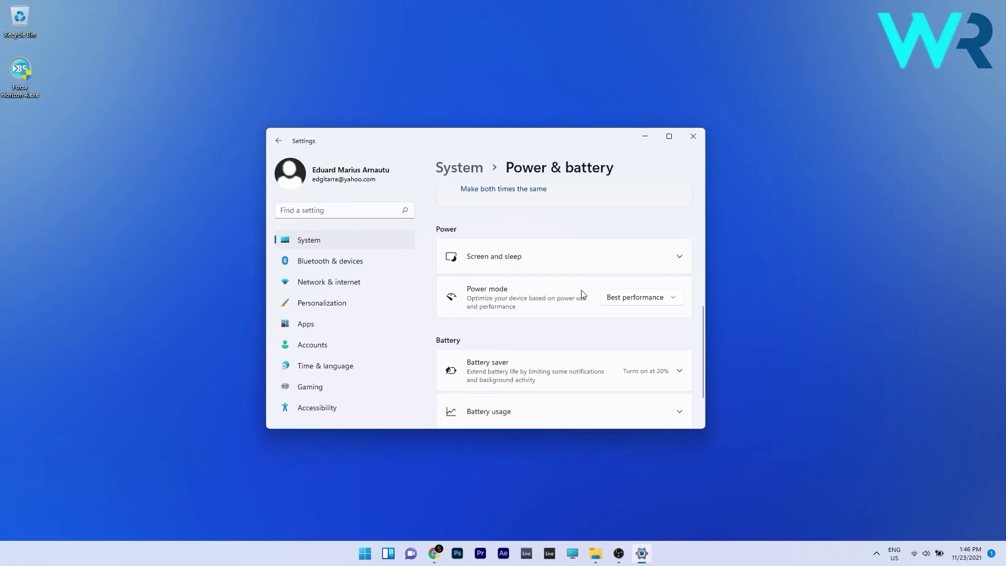
left_click(673, 297)
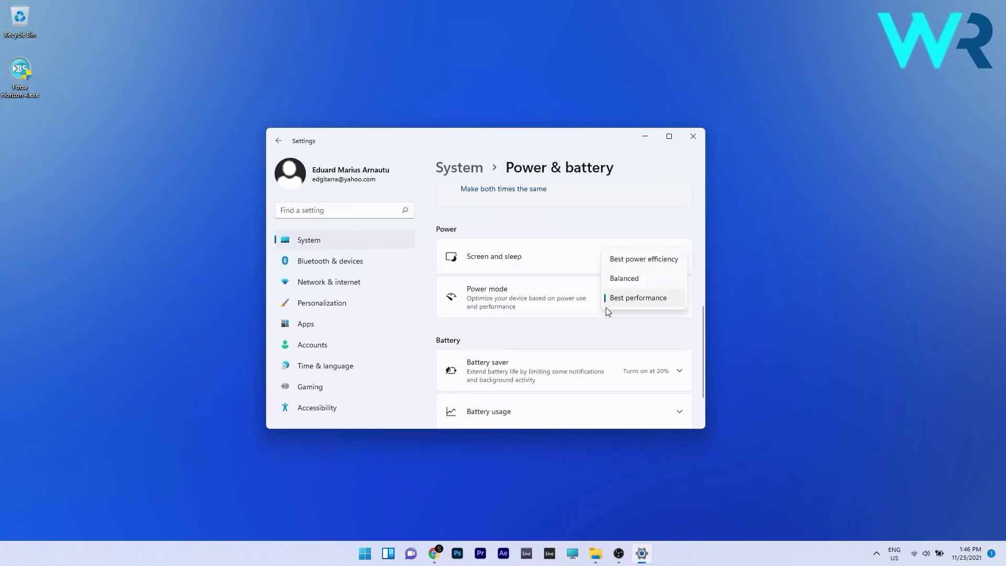
left_click(666, 301)
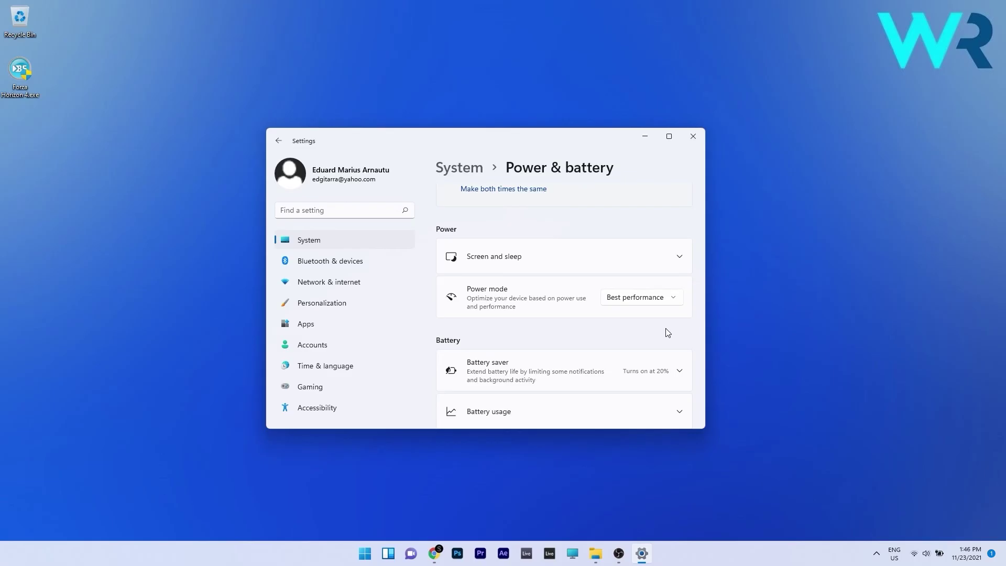
left_click(692, 137)
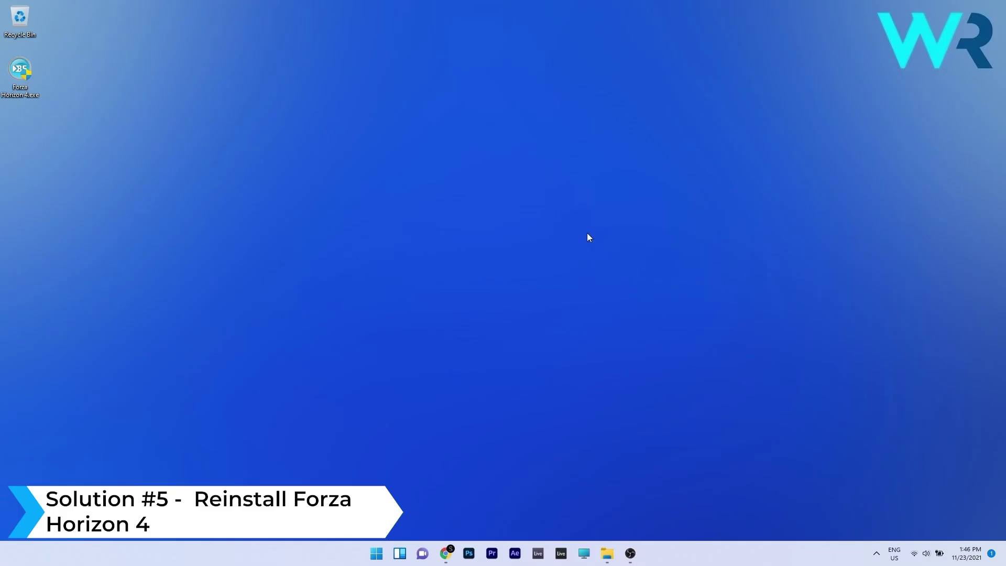
left_click(376, 555)
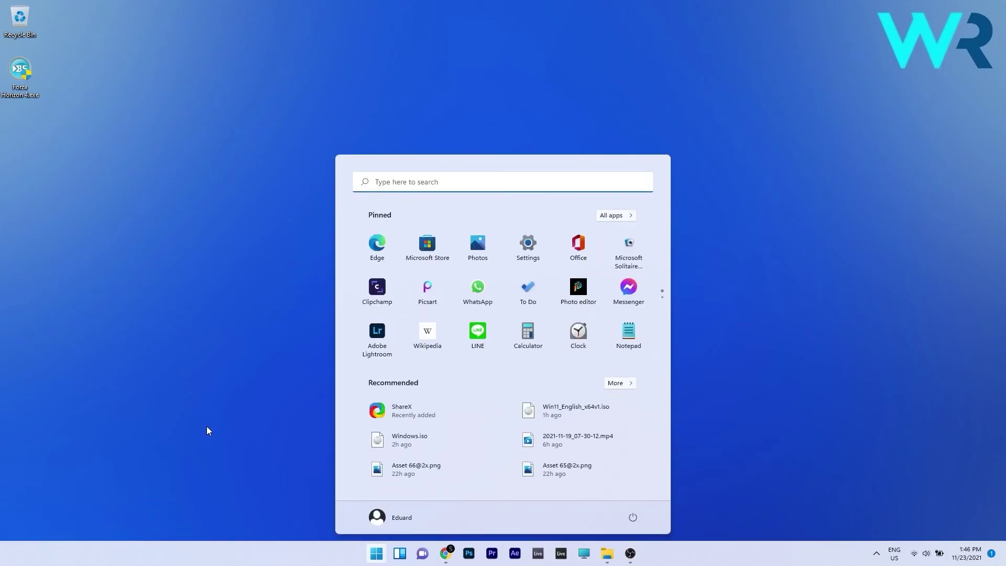
left_click(526, 250)
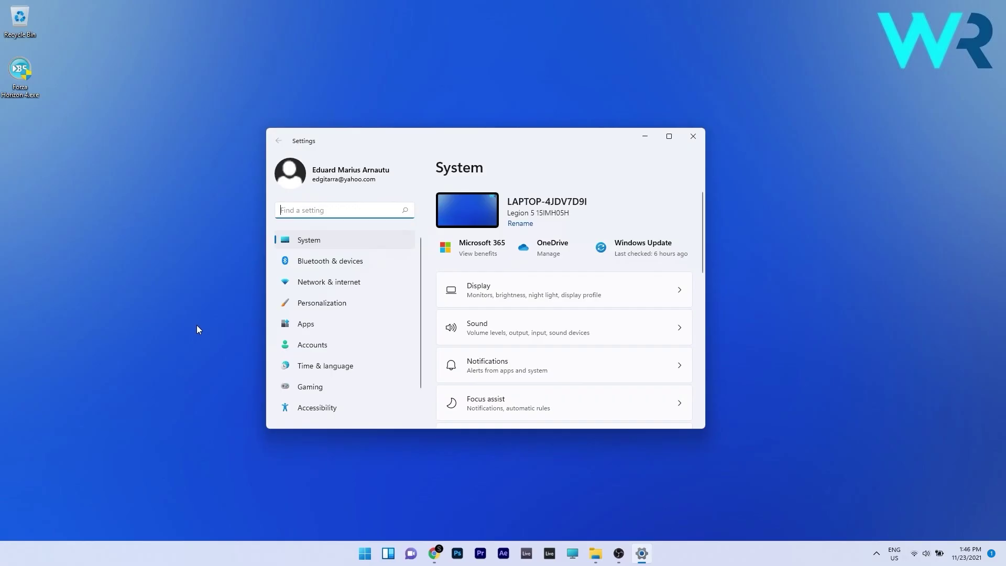
left_click(314, 325)
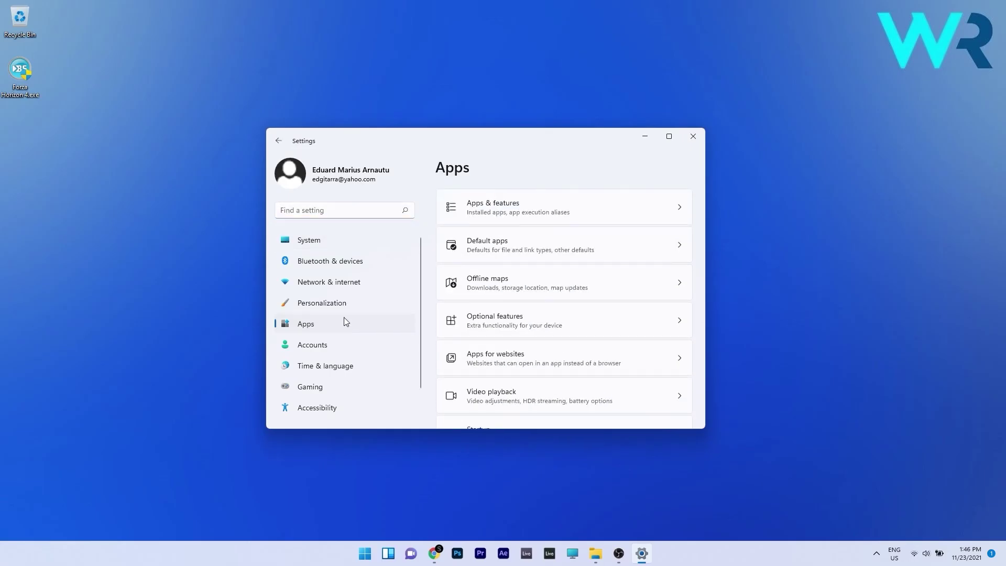
left_click(580, 210)
scroll(584, 304, "down", 3)
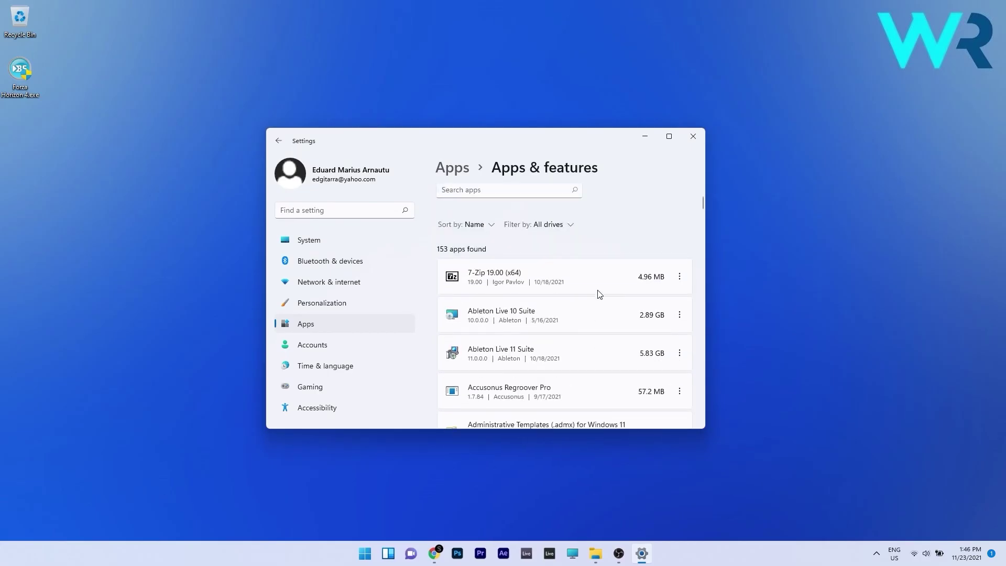
left_click(680, 277)
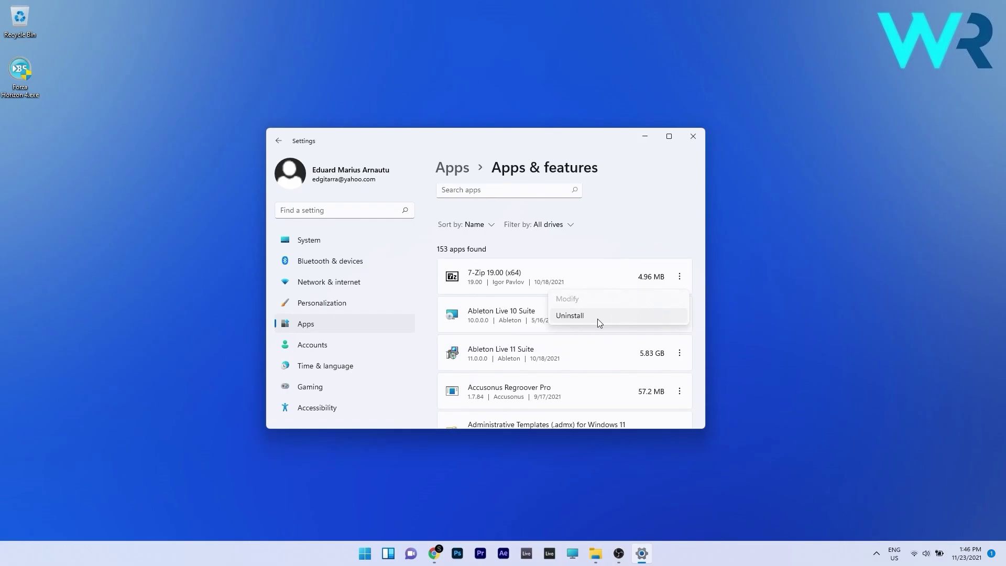
left_click(690, 151)
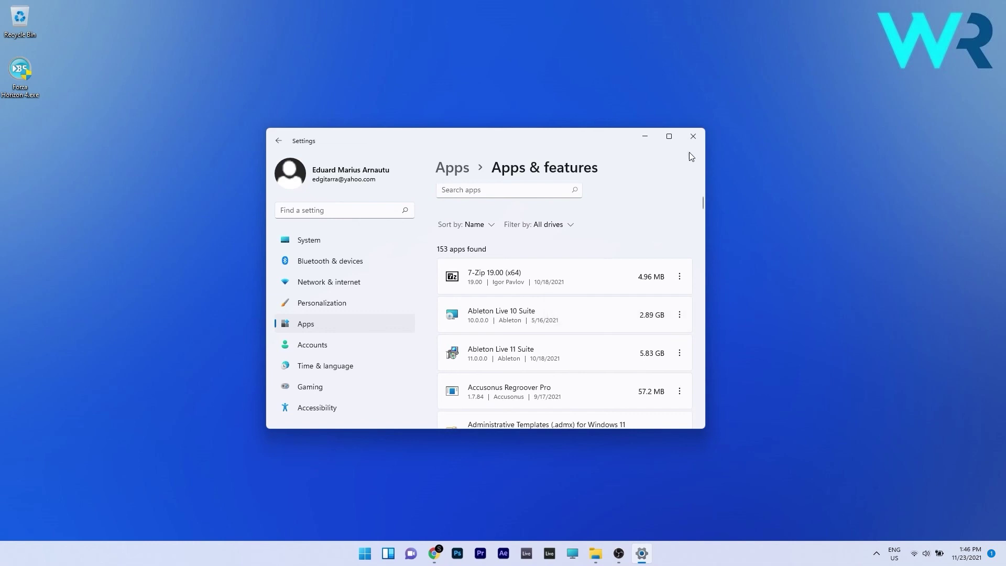
left_click(691, 140)
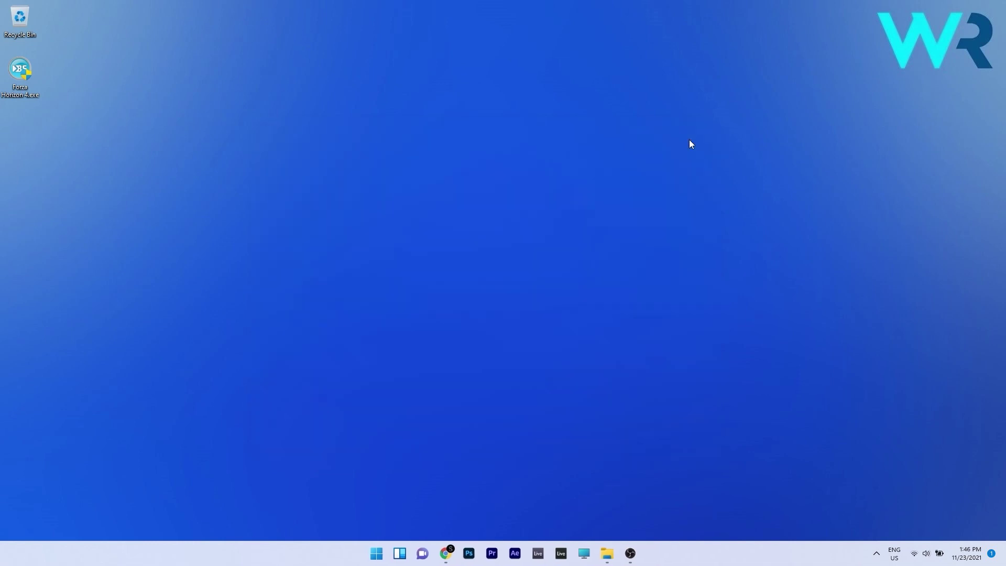